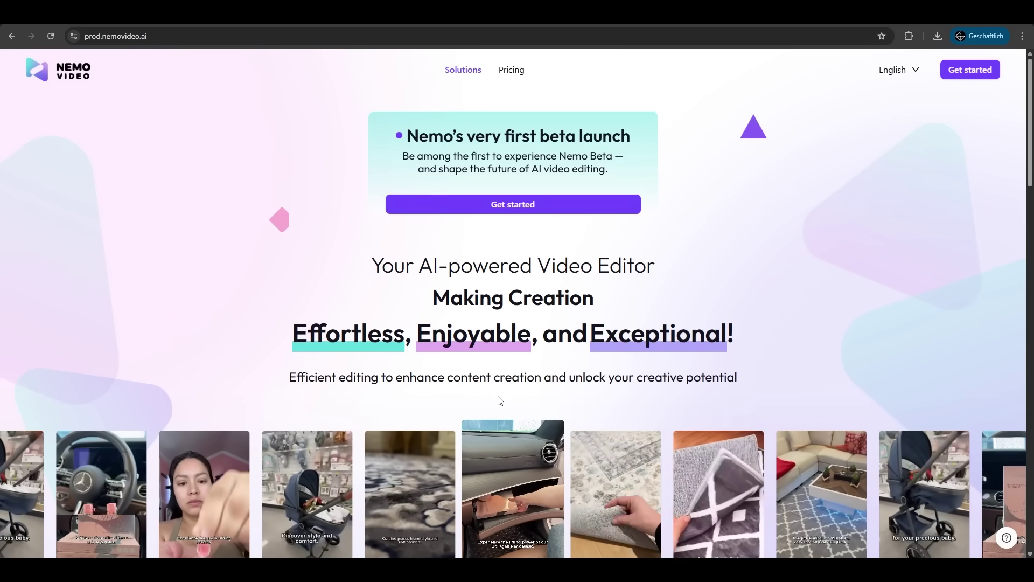
pyautogui.scroll(-2, 453, 267)
pyautogui.scroll(-1, 450, 250)
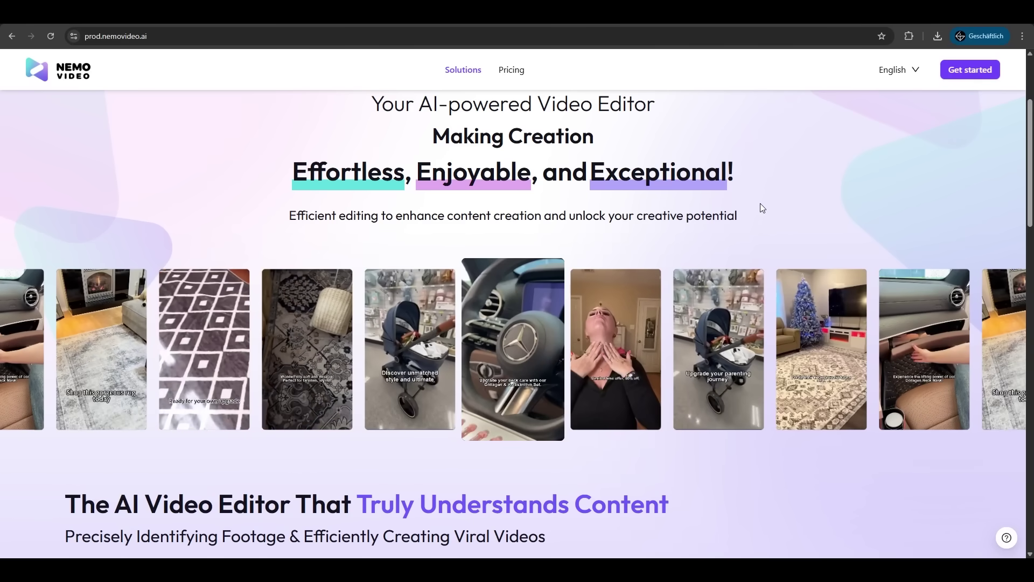
pyautogui.scroll(-1, 760, 208)
pyautogui.scroll(3, 739, 189)
# - Start the viral video generator and ready the product-link field for a Shopify or Amazon URL
pyautogui.click(970, 72)
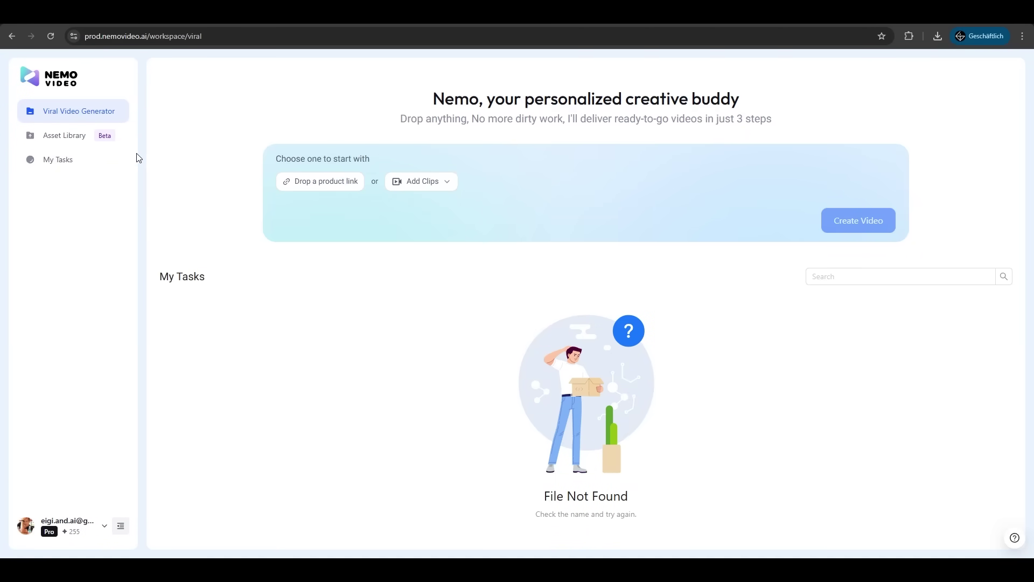
pyautogui.click(328, 189)
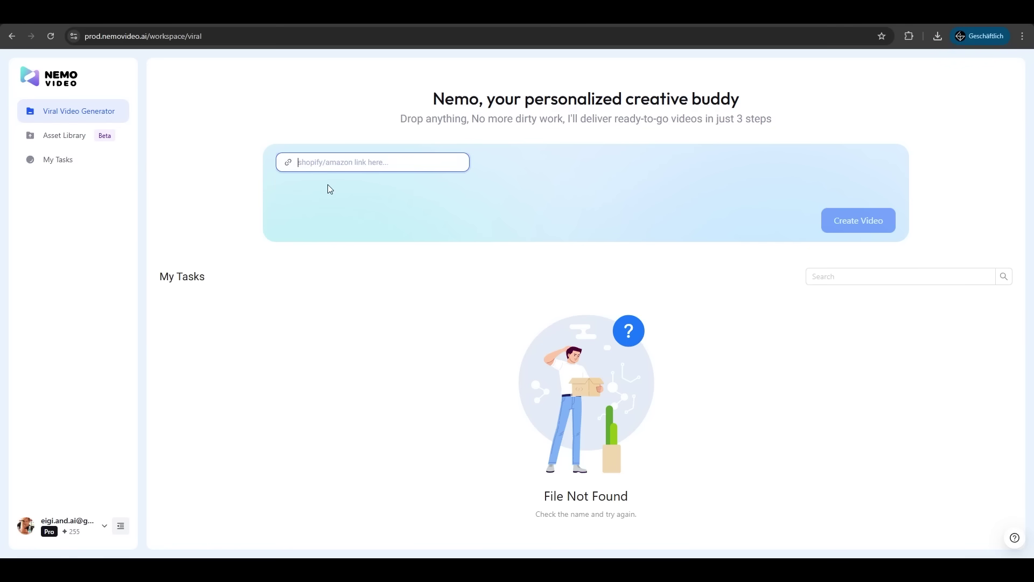
pyautogui.click(315, 118)
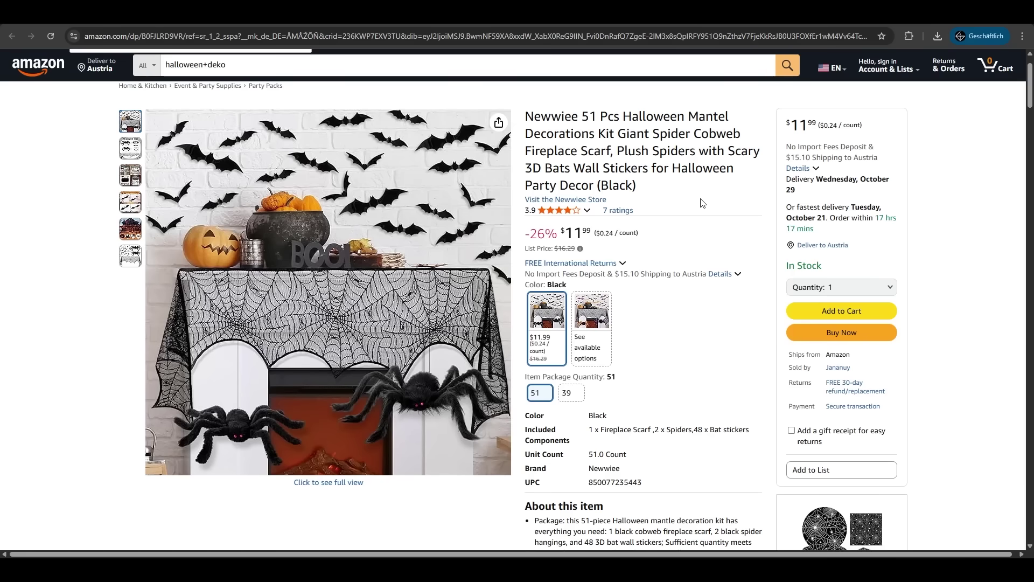
# - Create a video project from the copied Amazon Halloween mantel kit link
pyautogui.click(438, 40)
pyautogui.hotkey('ctrl', 'c')
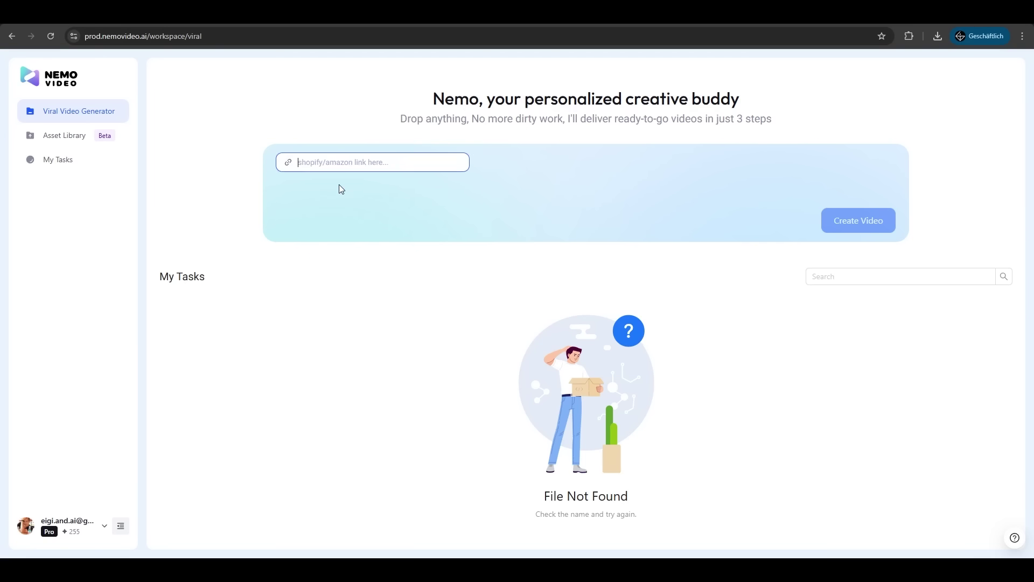
pyautogui.hotkey('ctrl', 'v')
pyautogui.click(860, 226)
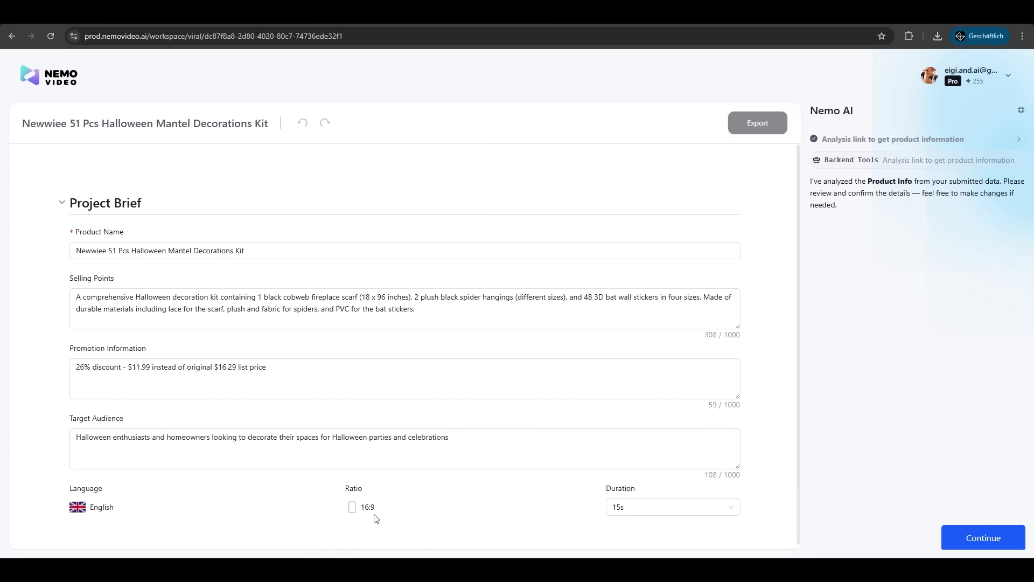
# - Keep the auto-filled brief's video duration at 15 seconds
pyautogui.click(632, 511)
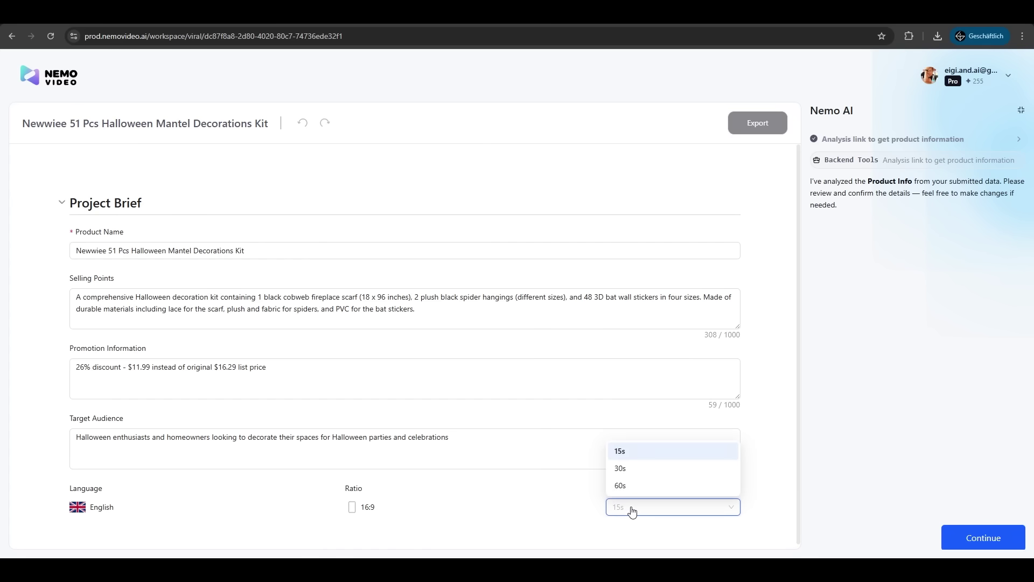
pyautogui.click(632, 510)
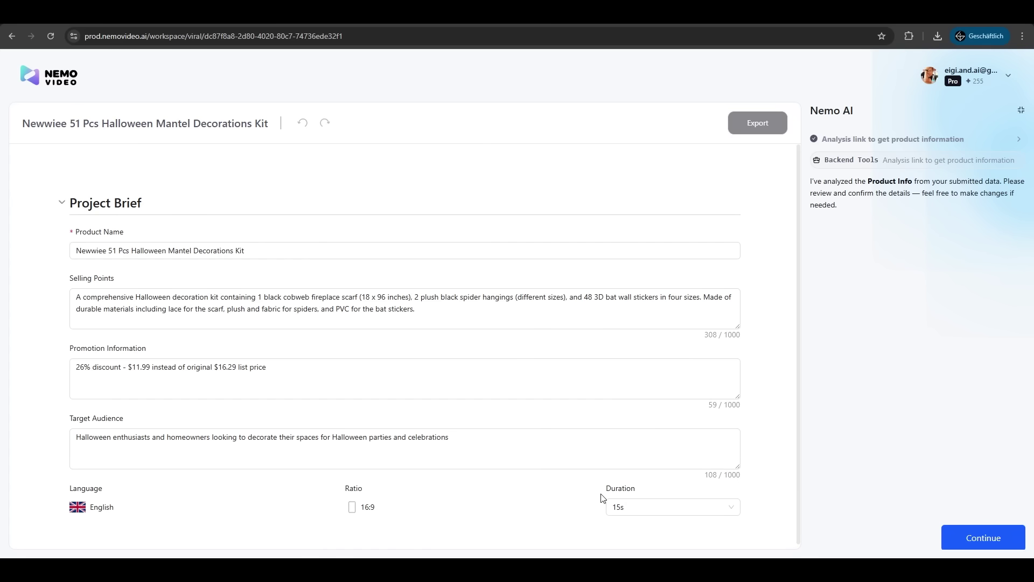
# - Confirm the mantel kit brief and pick the Step-by-Step Tutorial or How-To inspiration
pyautogui.click(981, 539)
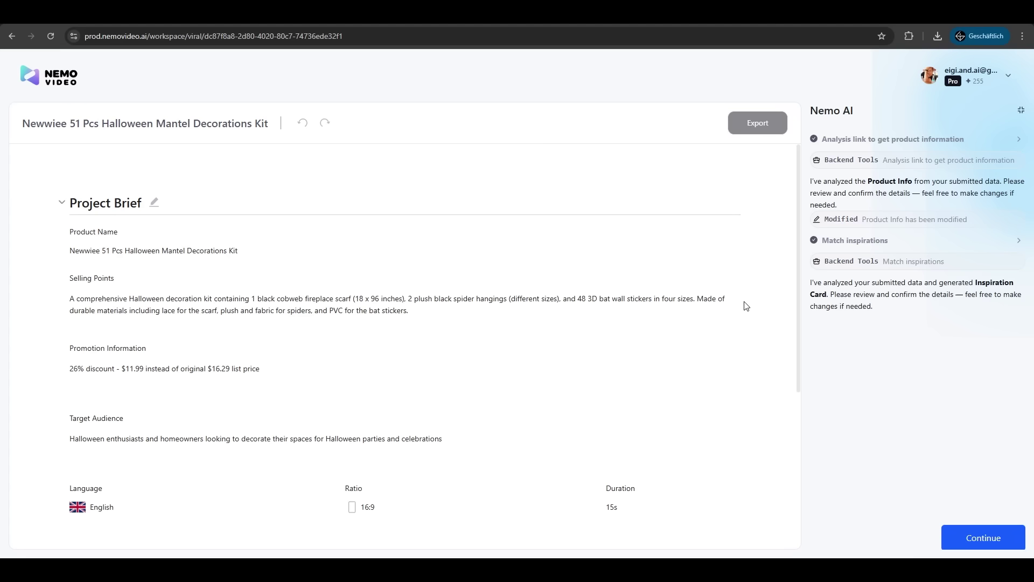
pyautogui.scroll(-3, 665, 318)
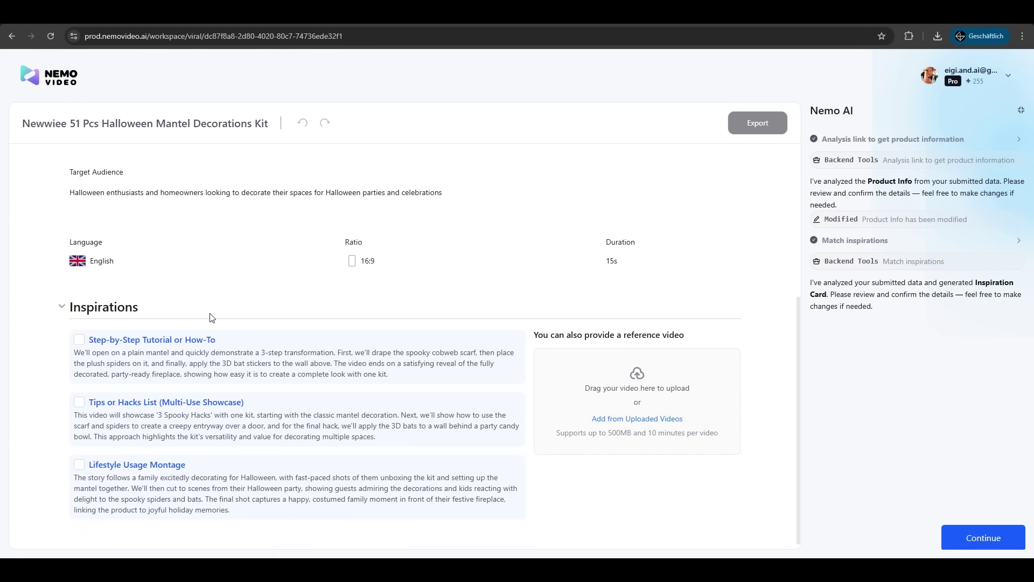
pyautogui.moveTo(295, 357)
pyautogui.click(80, 340)
# - Confirm the inspiration and generate Final Video 1 from the 21-second clip
pyautogui.click(979, 541)
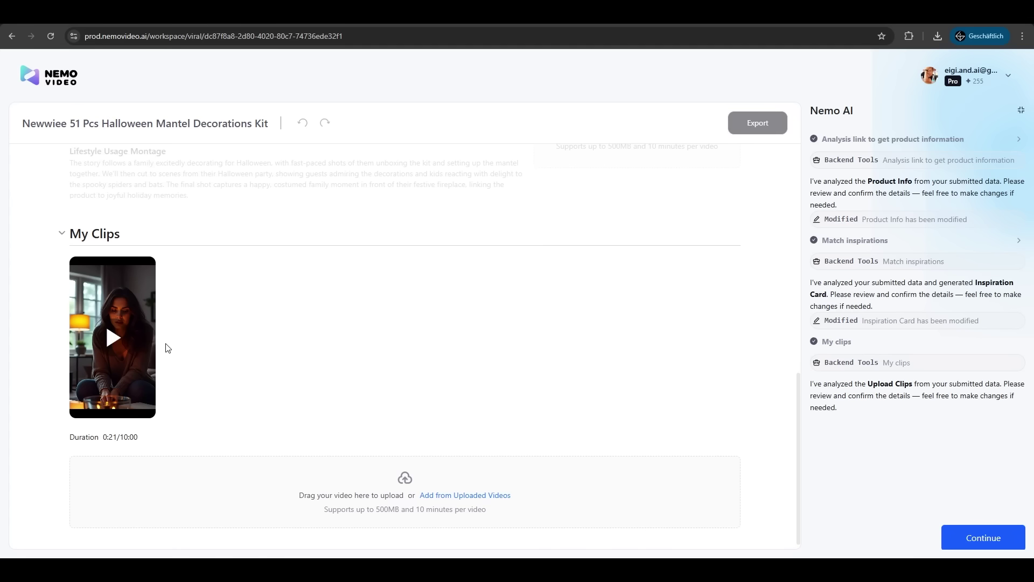
pyautogui.click(973, 537)
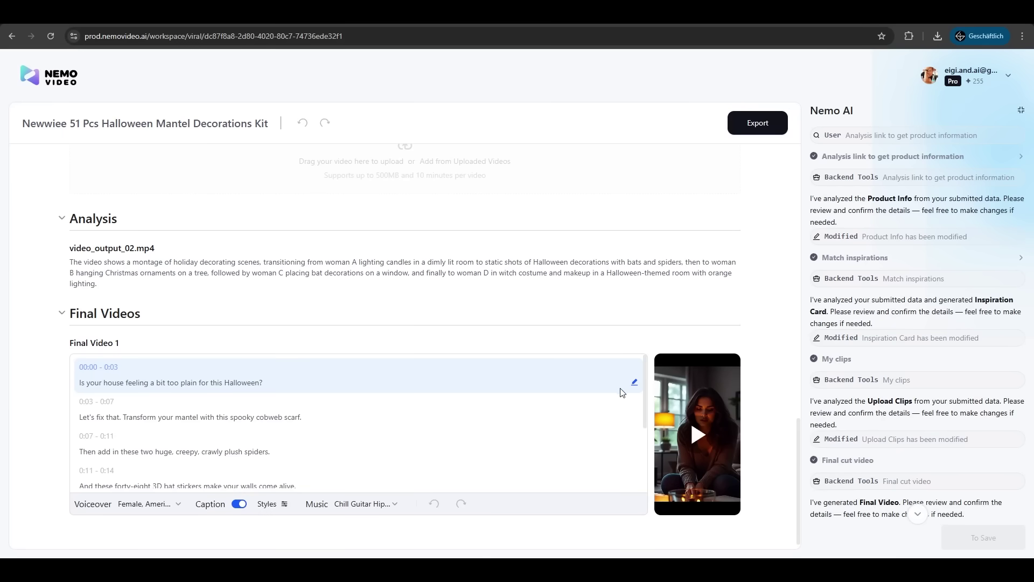
# - Trim the first voiceover line to "Is your house feeling a funny bunny." and save as draft
pyautogui.click(634, 385)
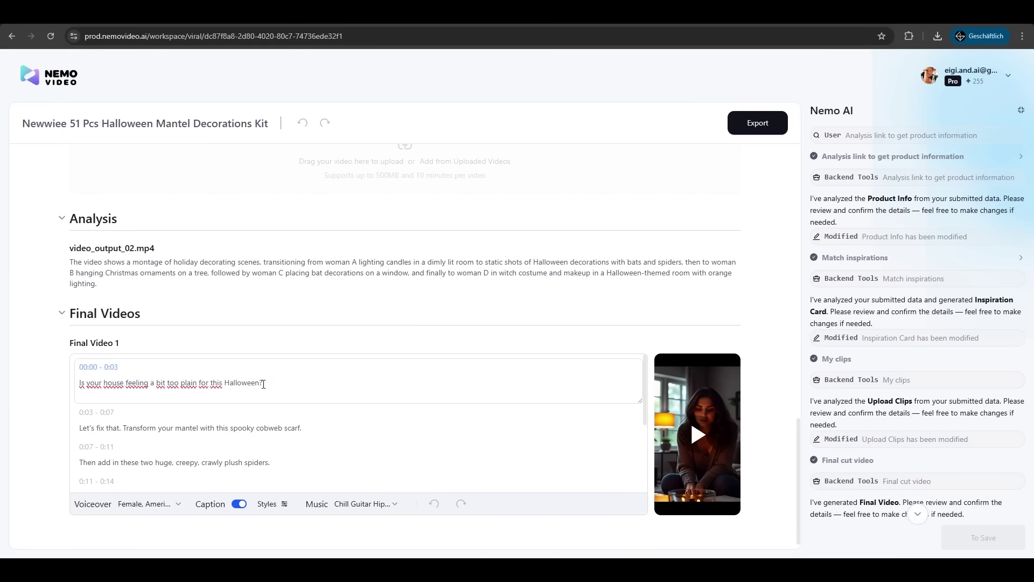
pyautogui.moveTo(263, 384); pyautogui.dragTo(157, 385)
pyautogui.press('BackSpace')
pyautogui.write('bunny.')
pyautogui.press('Return')
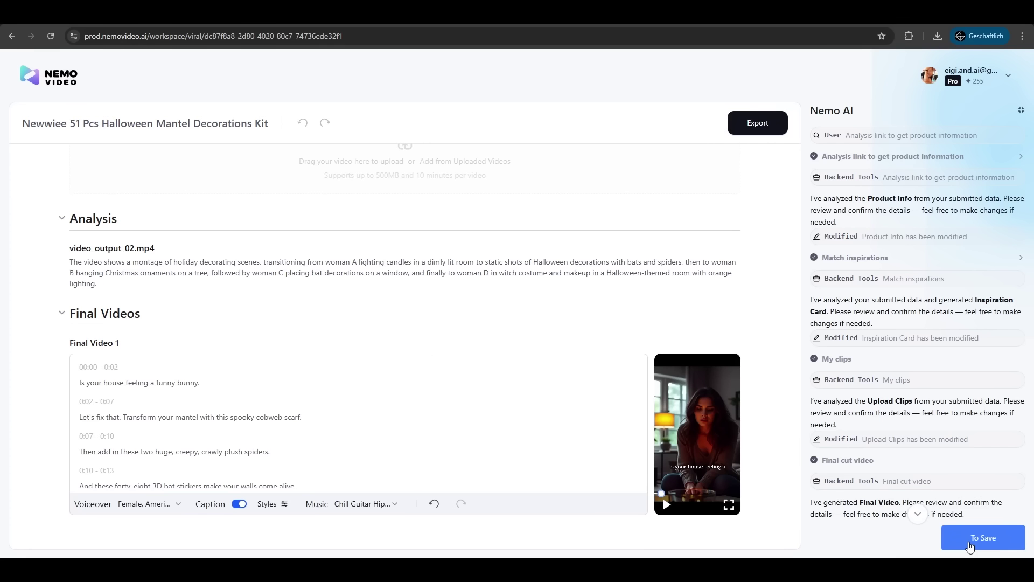
pyautogui.click(970, 538)
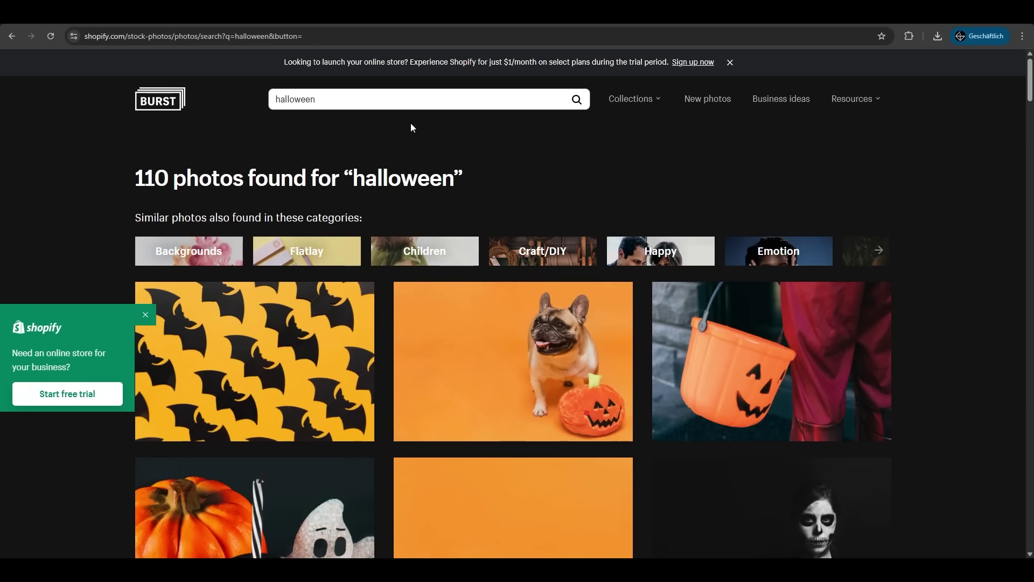
pyautogui.scroll(-1, 424, 130)
pyautogui.scroll(-2, 500, 128)
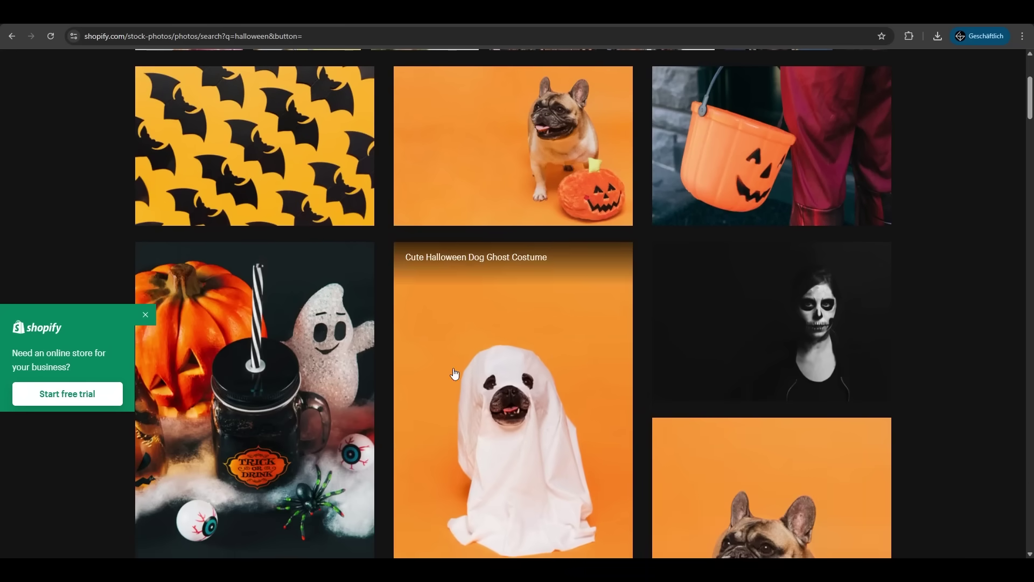
# - Bring the Burst Halloween Decorations photo page URL into Nemo Video's product-link field
pyautogui.click(327, 354)
pyautogui.click(179, 35)
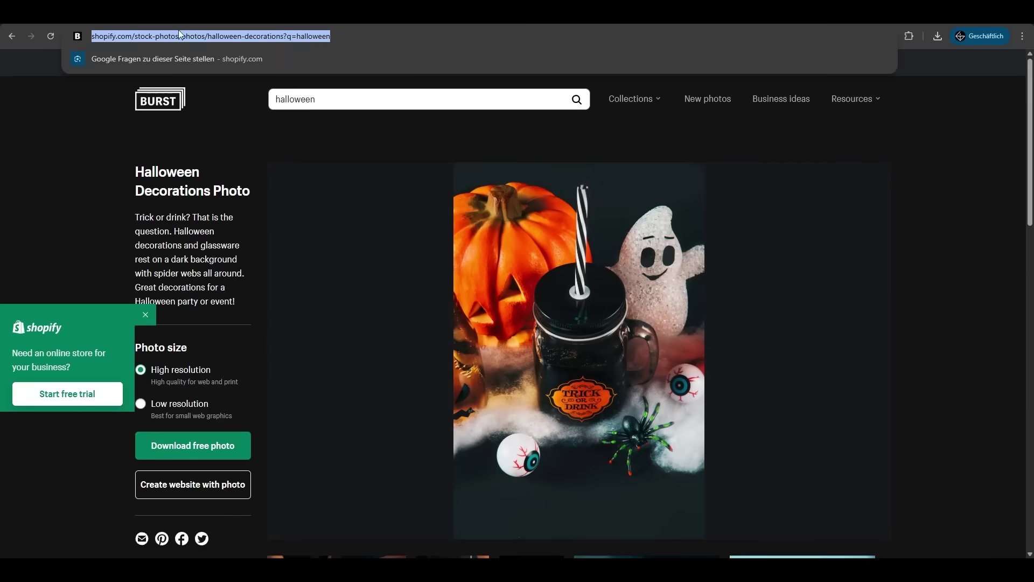
pyautogui.hotkey('ctrl', 'v')
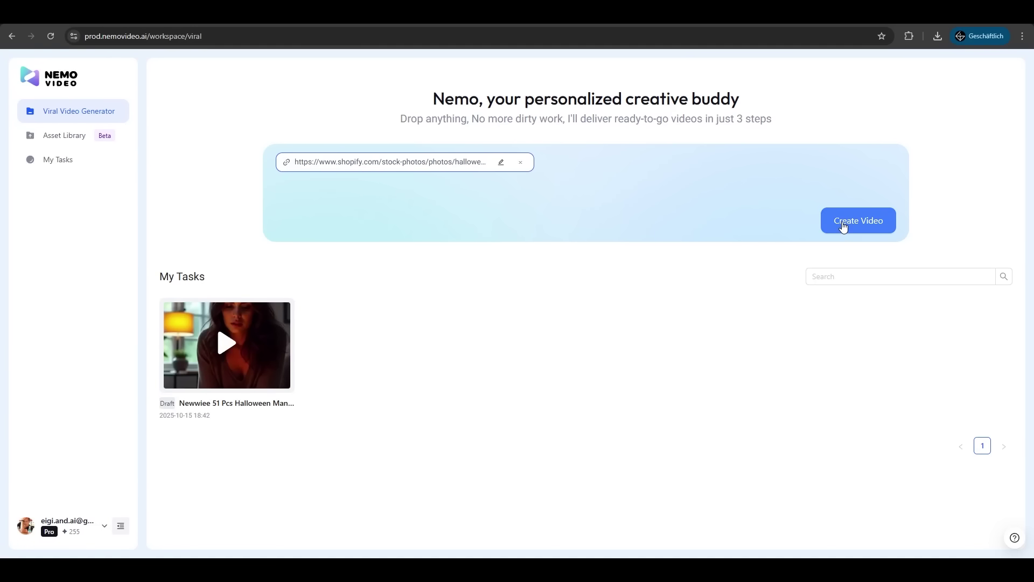
# - Create the Halloween Decorations project from the Shopify link and confirm its brief
pyautogui.click(843, 227)
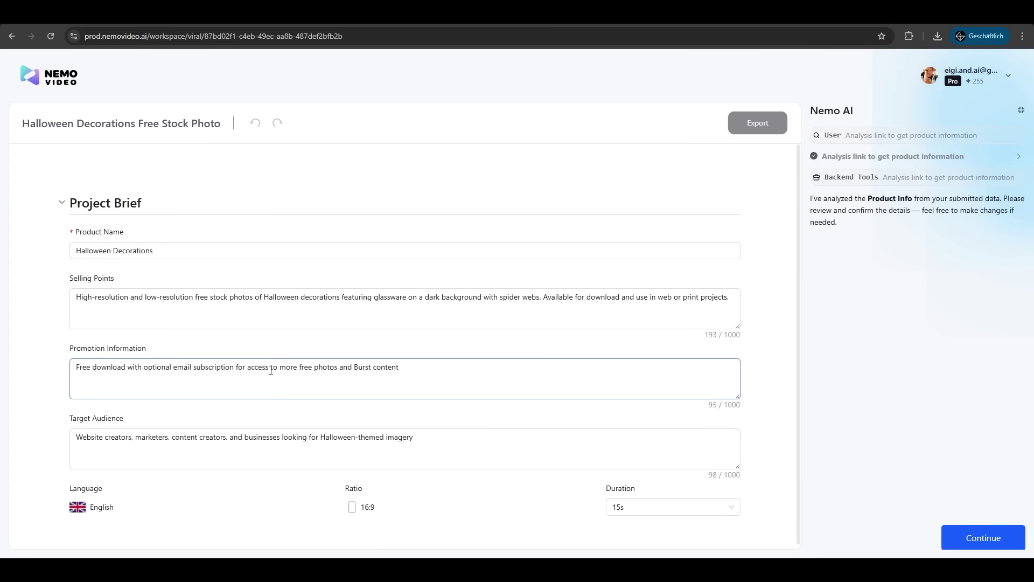
pyautogui.click(984, 540)
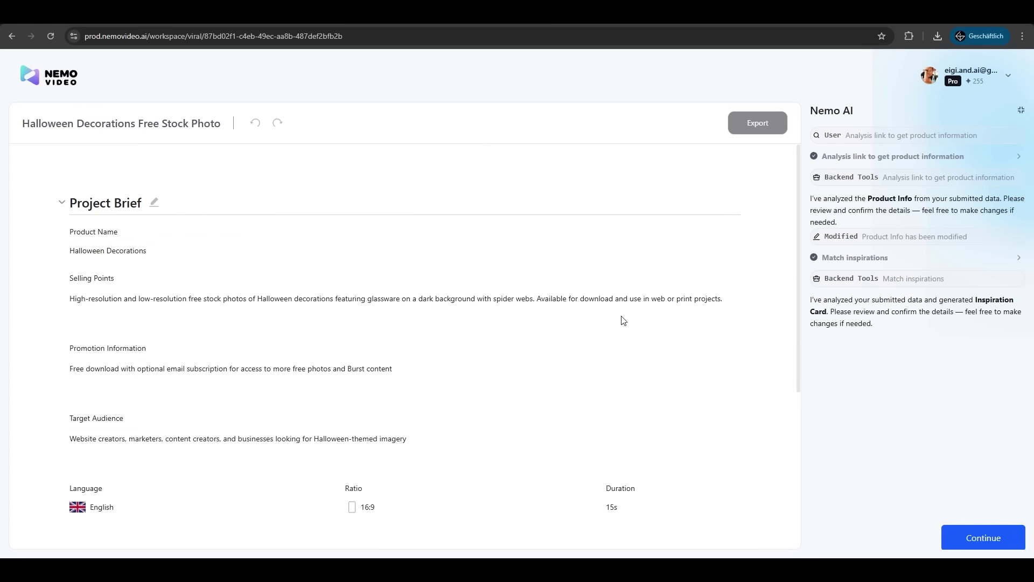
pyautogui.scroll(-3, 605, 327)
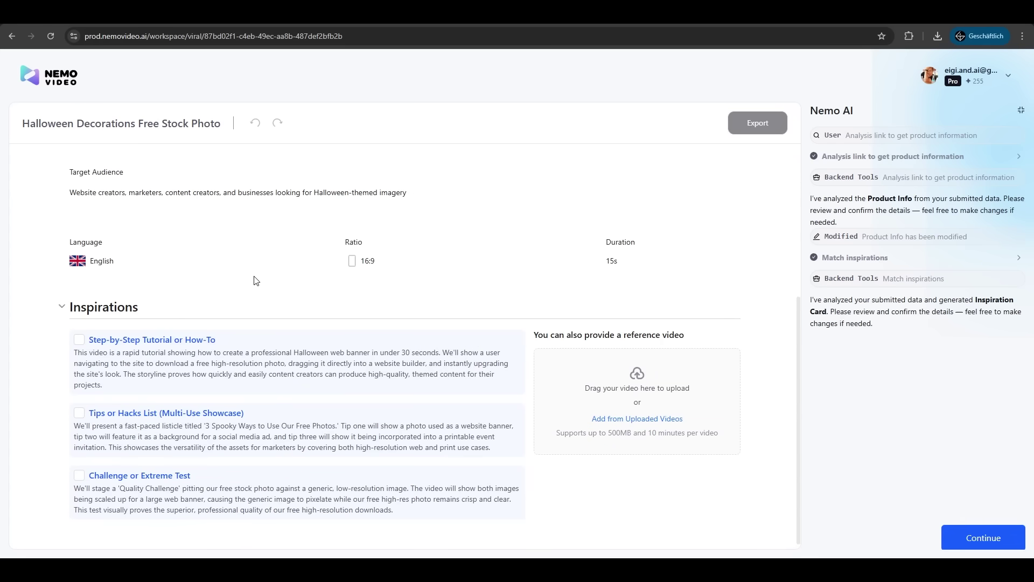